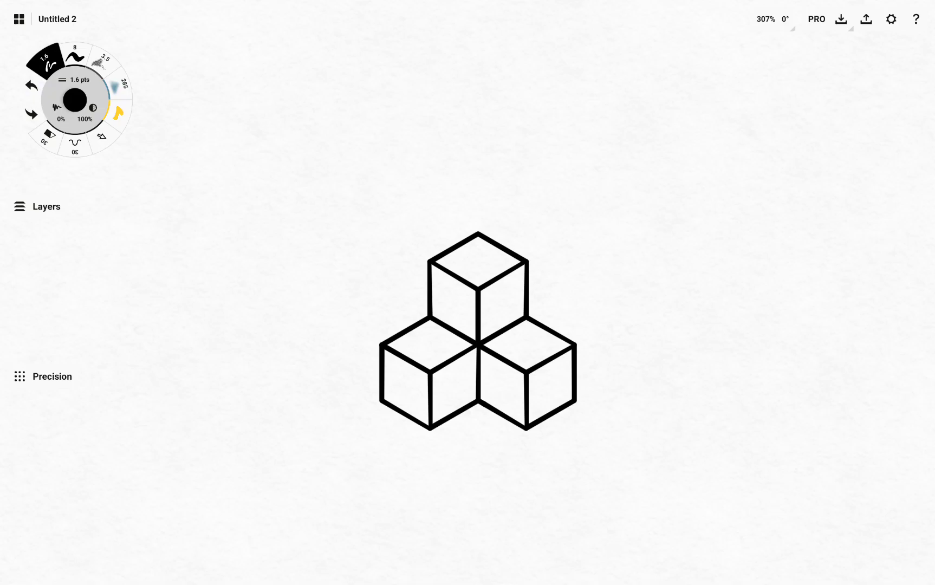
Expand the Precision panel to show its Grid, Snap, Measure and Guide options
left_click(24, 372)
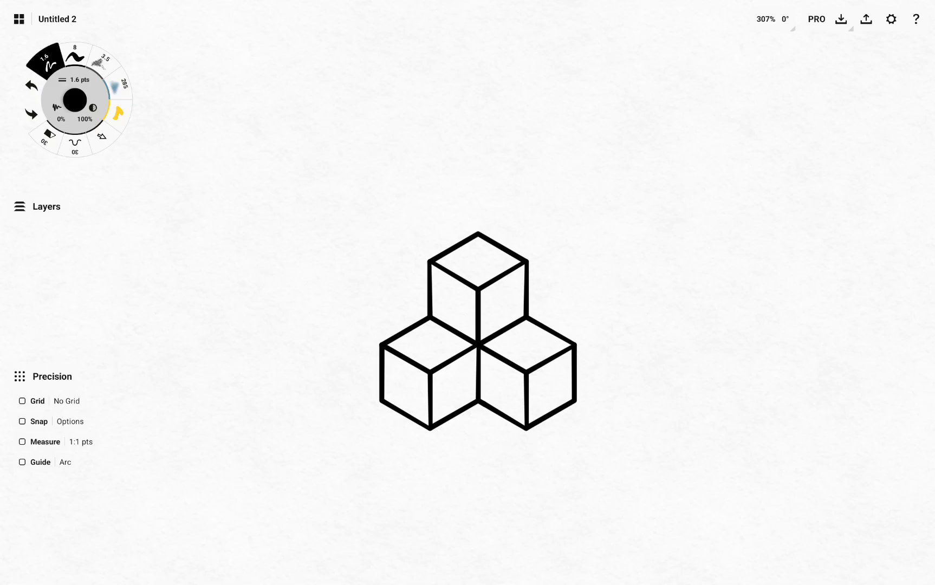
Enable the Isometric grid across the canvas and reveal the snapping options
left_click(23, 401)
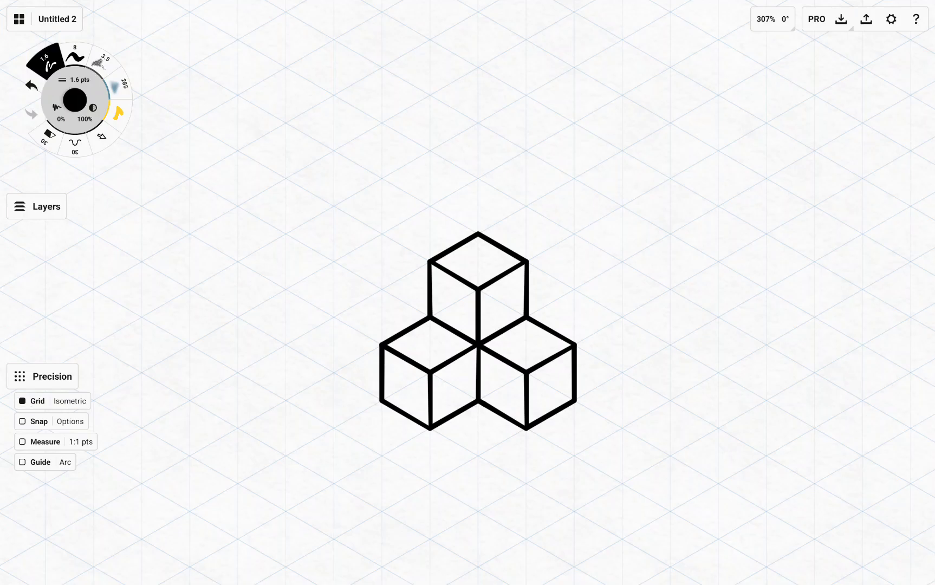
left_click(70, 421)
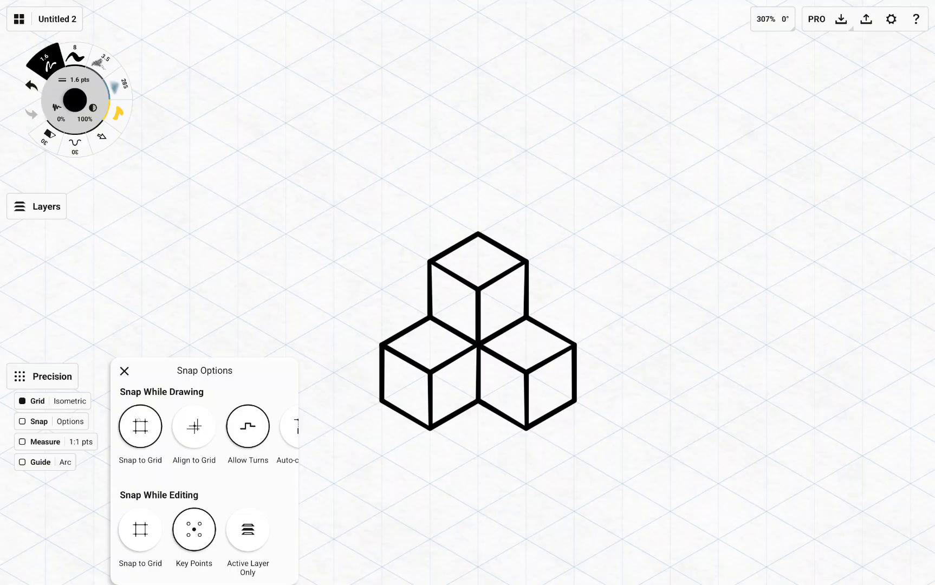
left_click(124, 370)
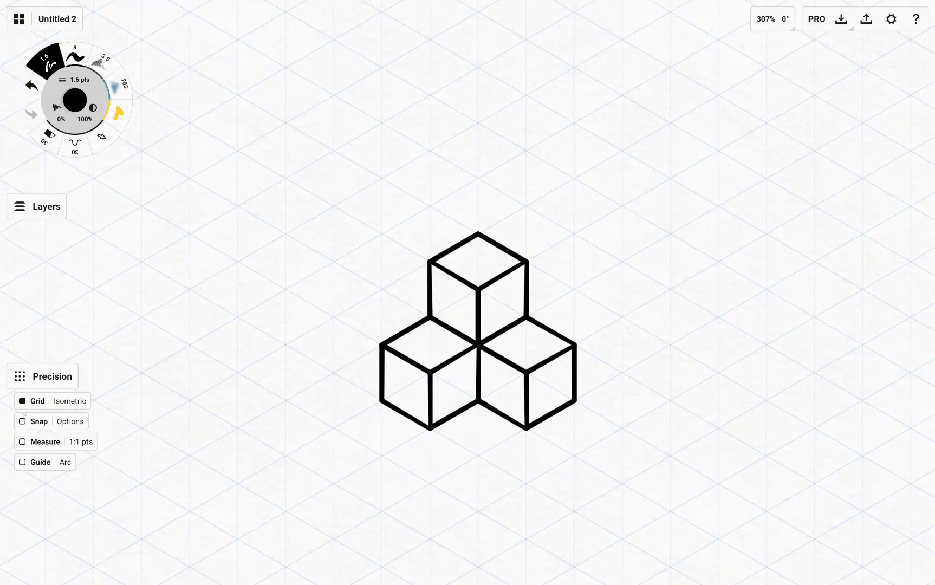
Enable grid snapping and sketch the top face and left edge of a fourth cube
left_click(31, 421)
mouse_move(368, 337)
left_mouse_down()
mouse_move(382, 232)
mouse_move(436, 259)
mouse_move(333, 261)
left_mouse_up()
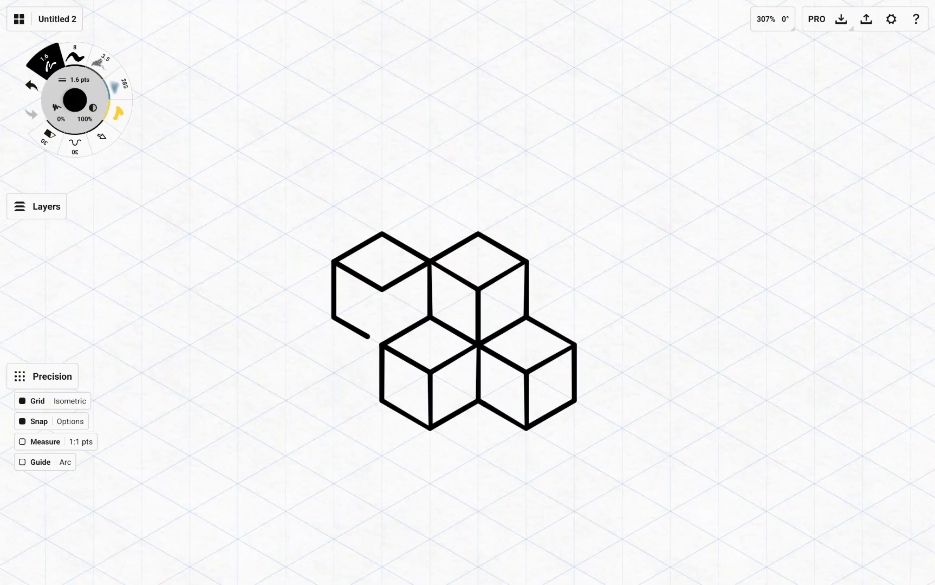
mouse_move(333, 318)
left_mouse_down()
mouse_move(301, 409)
mouse_move(286, 393)
mouse_move(286, 343)
mouse_move(333, 318)
left_mouse_up()
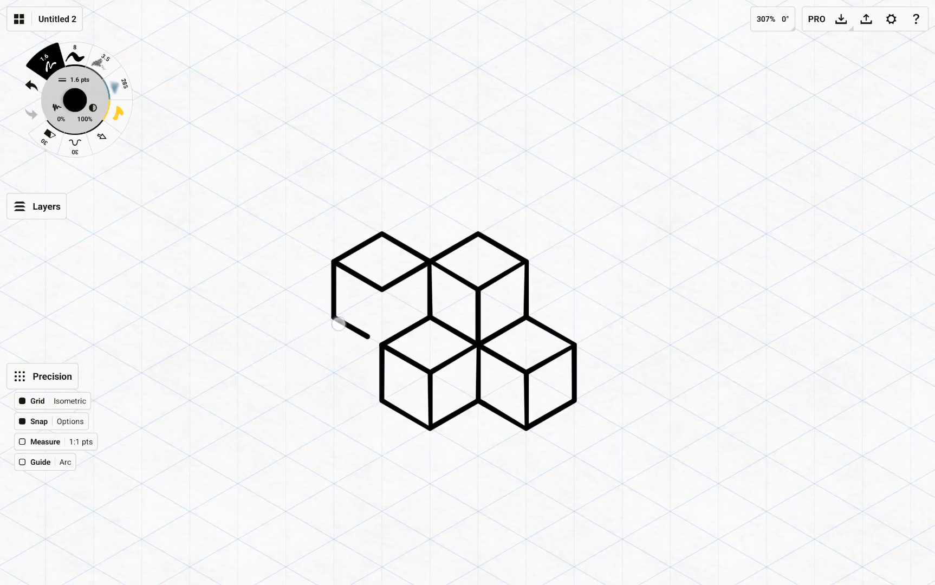